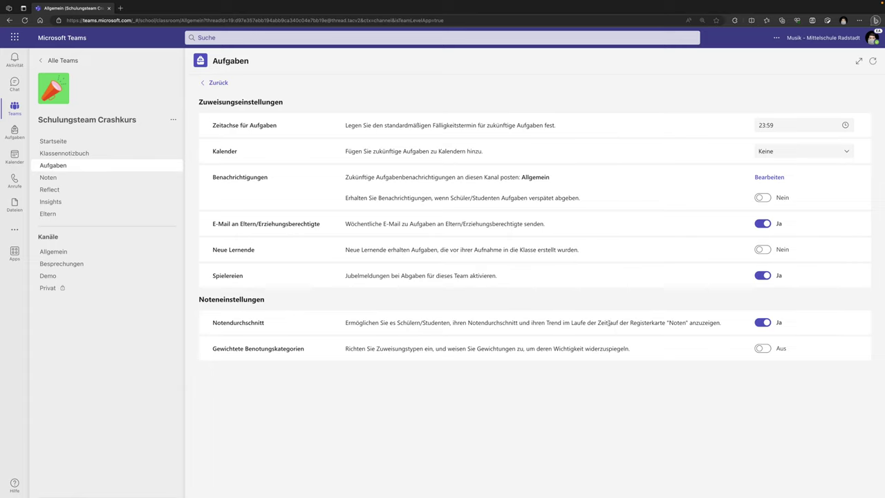
# Turn off the grade average display for students and turn on weighted grading categories in the assignment settings.
pyautogui.click(764, 323)
pyautogui.click(763, 348)
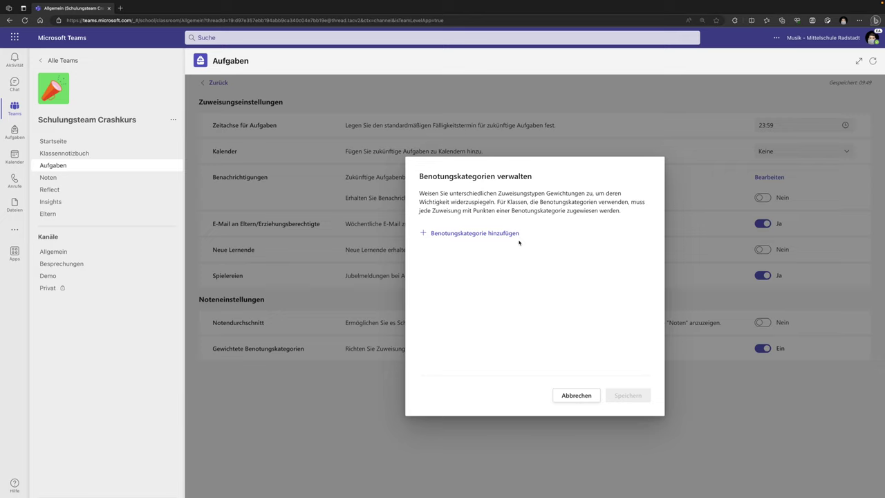
# Add the grading categories Schularbeiten at 50% and Hausübungen (MA) at 10%.
pyautogui.click(455, 234)
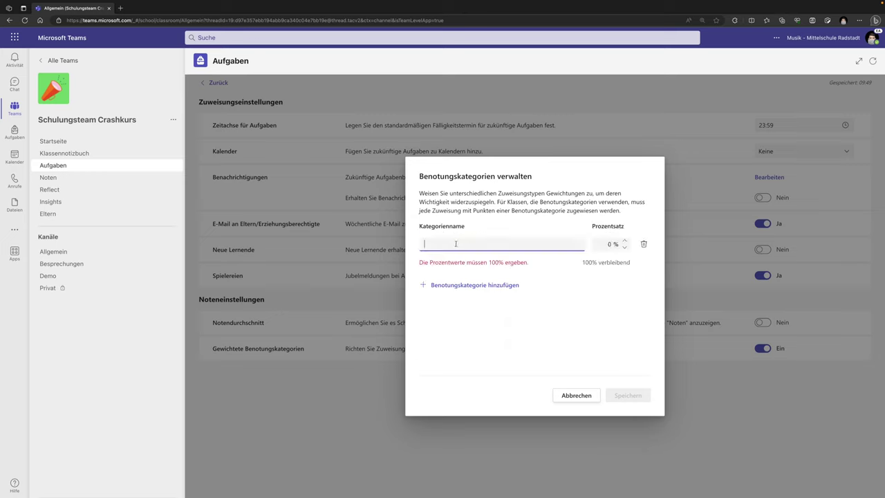
pyautogui.write('Schularbeiten')
pyautogui.click(619, 246)
pyautogui.write('50')
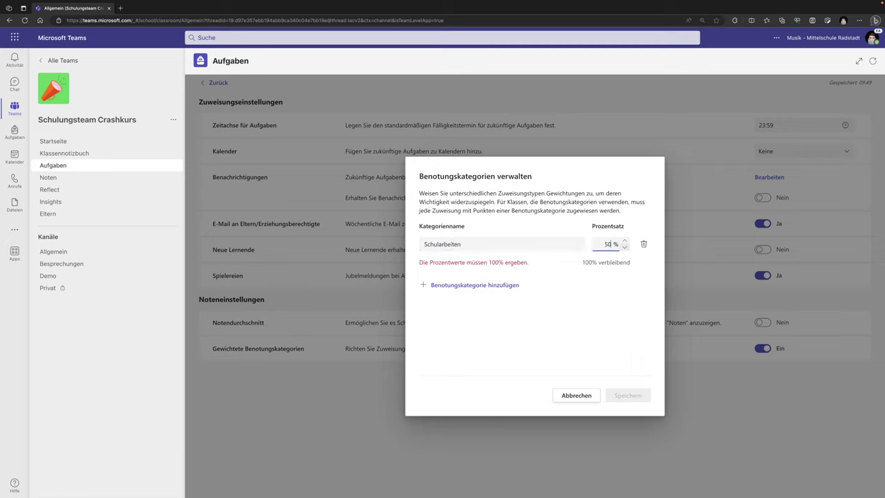
pyautogui.click(465, 286)
pyautogui.write('Hausübungen (MA)')
pyautogui.press('Tab')
pyautogui.write('10')
# Add the grading categories Schriftliche MA and Mündliche MA at 20% each and save the category list.
pyautogui.click(463, 306)
pyautogui.write('Schriftliche MA')
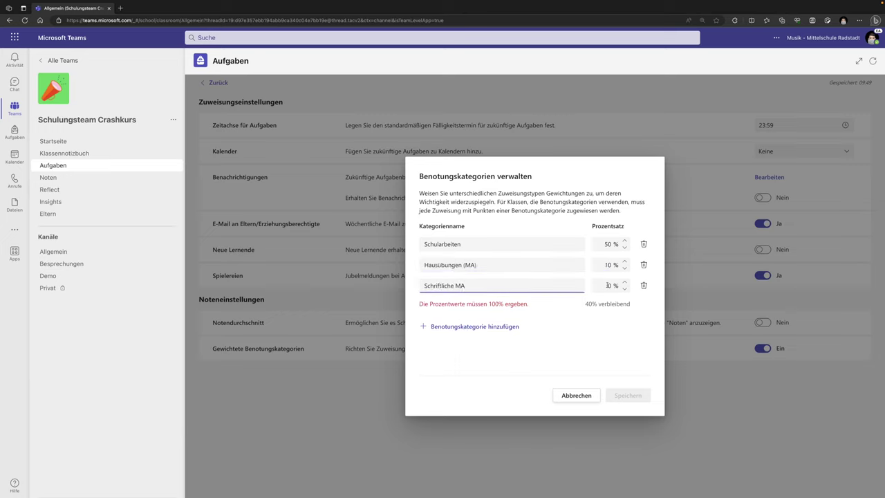
pyautogui.press('Tab')
pyautogui.write('20')
pyautogui.click(474, 327)
pyautogui.write('Mündliche MA')
pyautogui.press('Tab')
pyautogui.write('20')
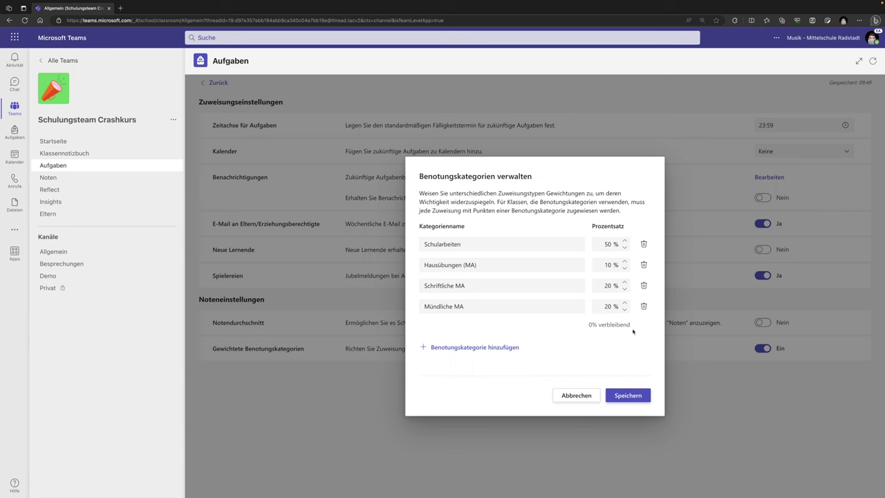
pyautogui.click(630, 394)
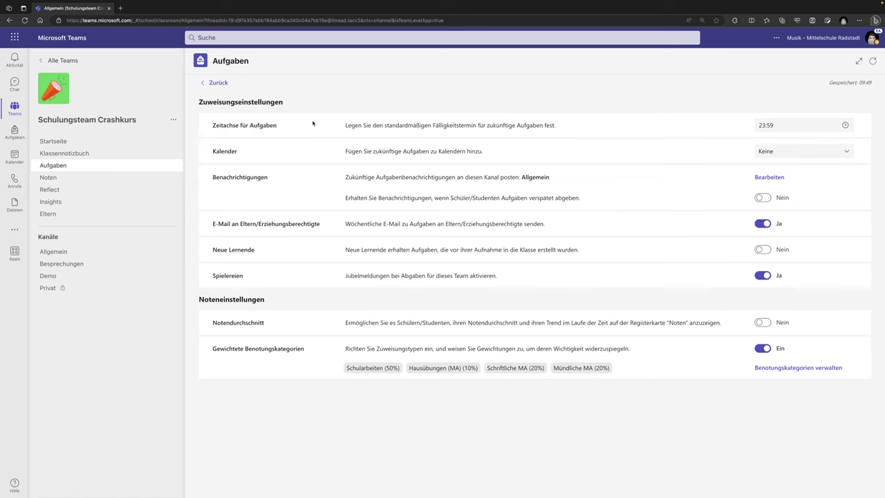
# Leave the settings and create a new assignment titled "1. Schularbeit".
pyautogui.click(218, 83)
pyautogui.click(228, 486)
pyautogui.click(216, 438)
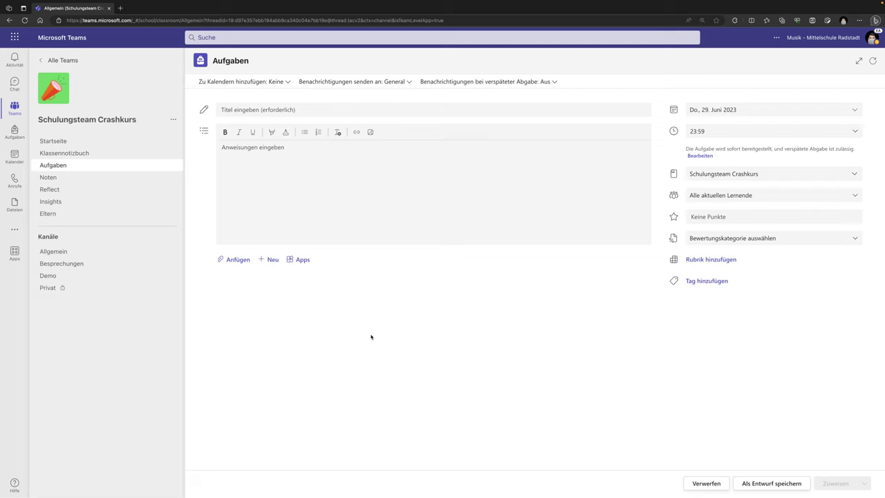
pyautogui.click(243, 109)
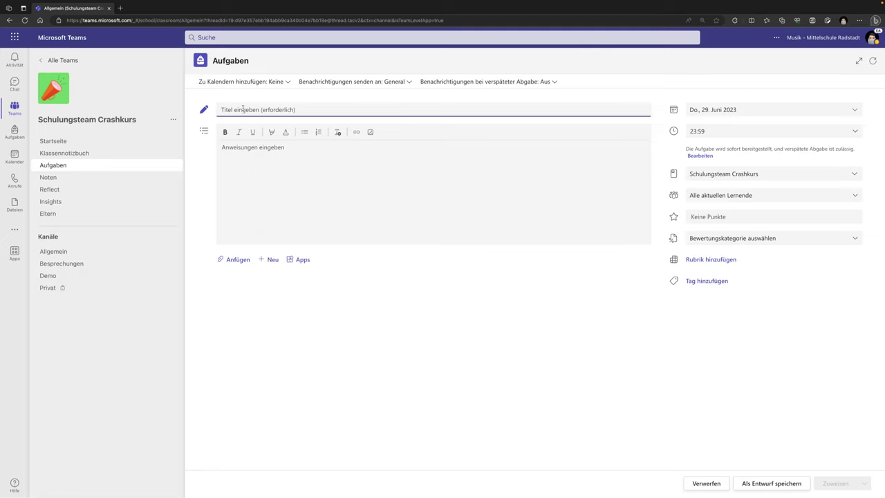
pyautogui.write('1')
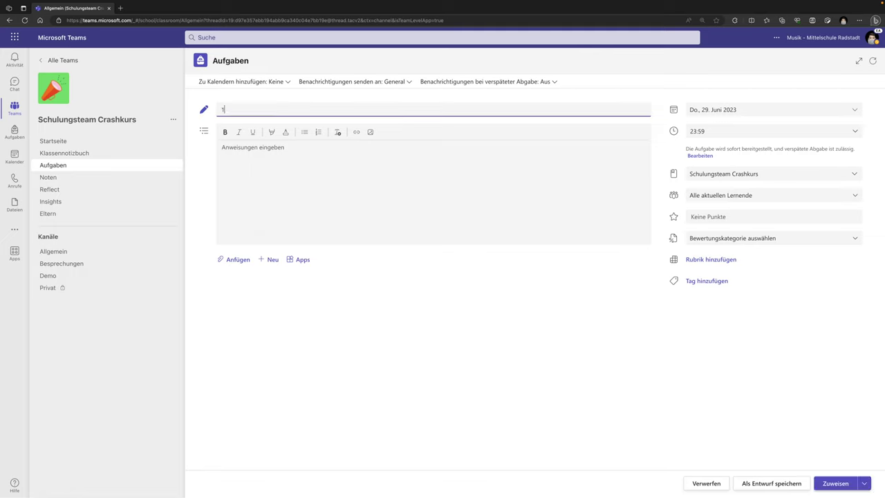
pyautogui.write('. Schularbeit')
# Give the assignment 100 points and the grading category Schularbeiten (50%), and assign it to the class.
pyautogui.click(711, 219)
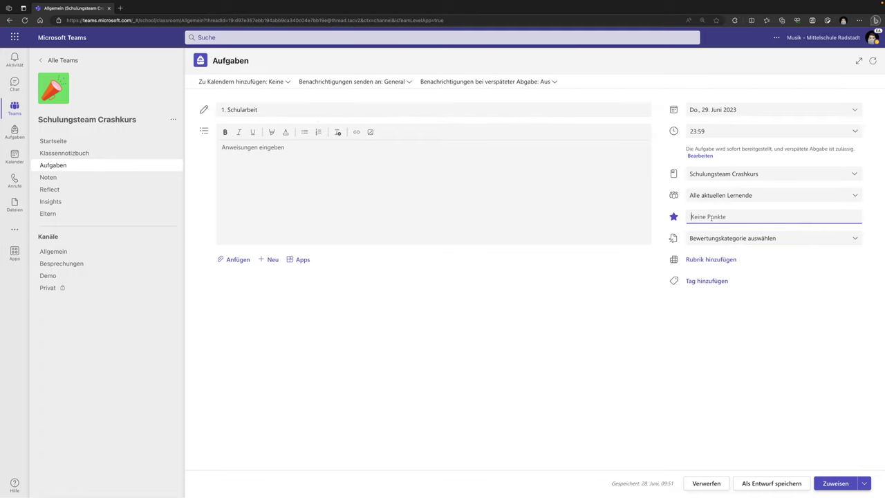
pyautogui.write('100')
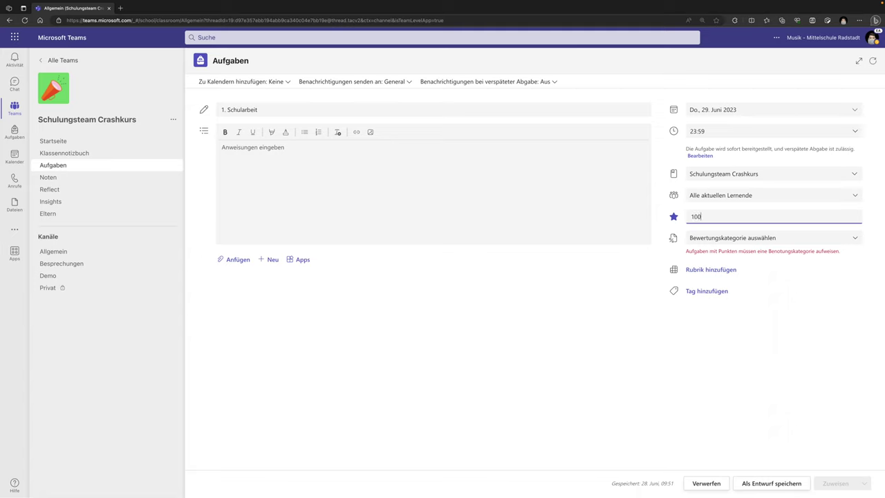
pyautogui.click(750, 238)
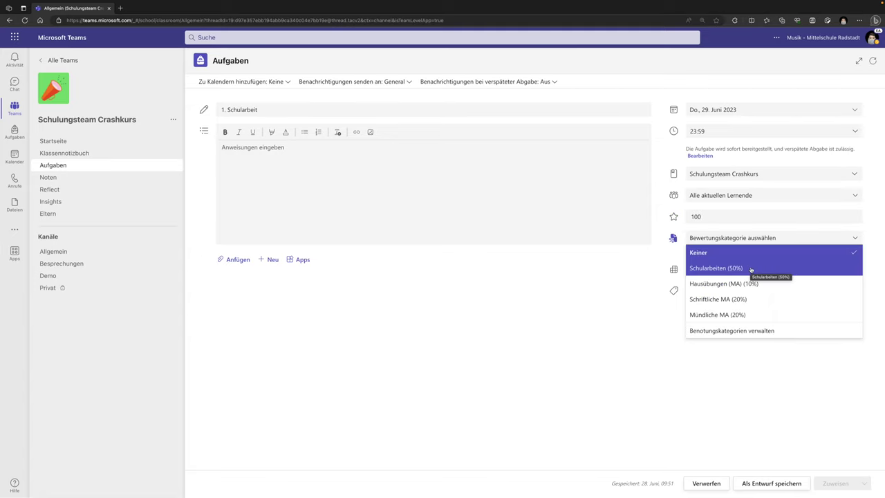
pyautogui.click(751, 268)
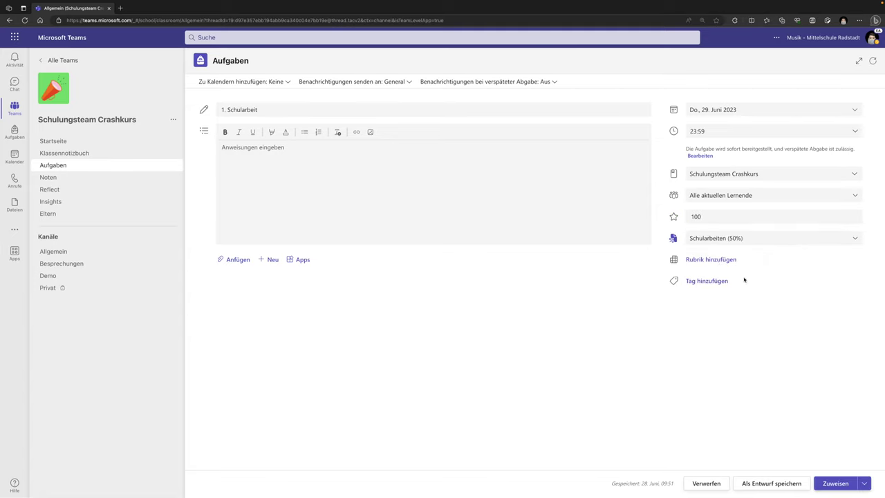
pyautogui.click(835, 483)
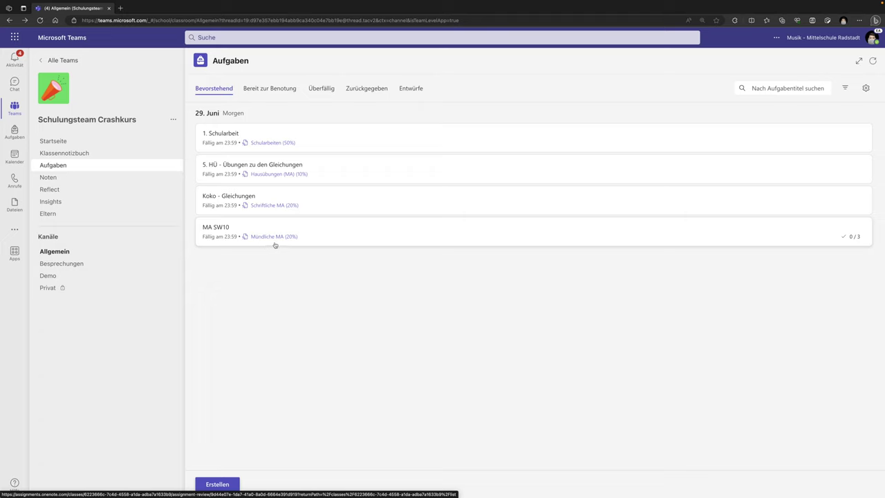
# Grade the first listed student with 75 points for 1. Schularbeit and return the work.
pyautogui.click(333, 133)
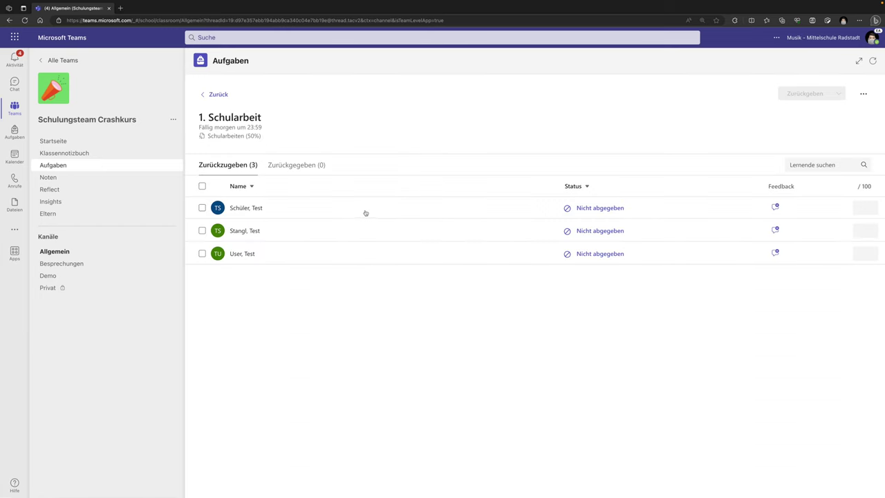
pyautogui.click(865, 208)
pyautogui.write('75')
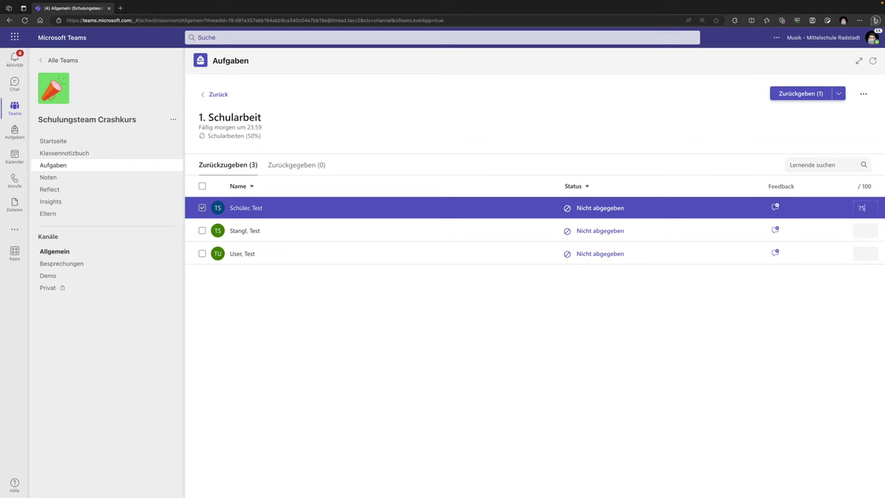
pyautogui.click(799, 94)
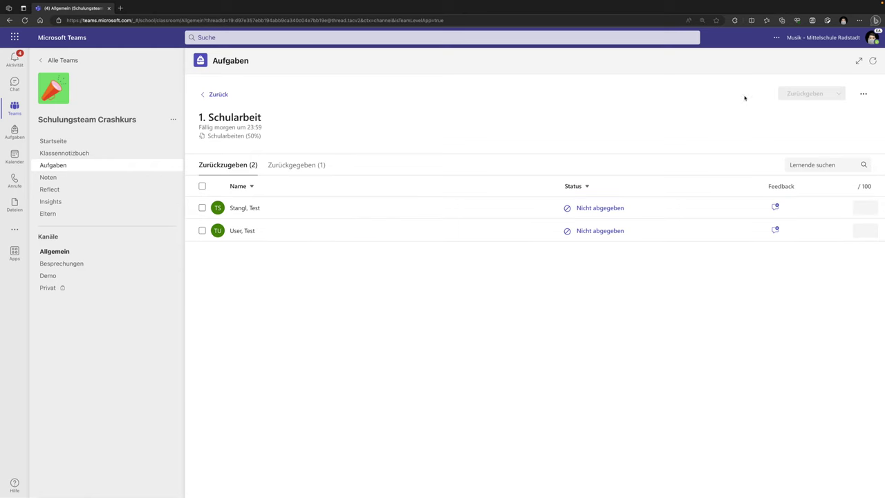
# Grade the first listed student with 90 points for 5. HÜ - Übungen zu den Gleichungen and return the work.
pyautogui.click(216, 96)
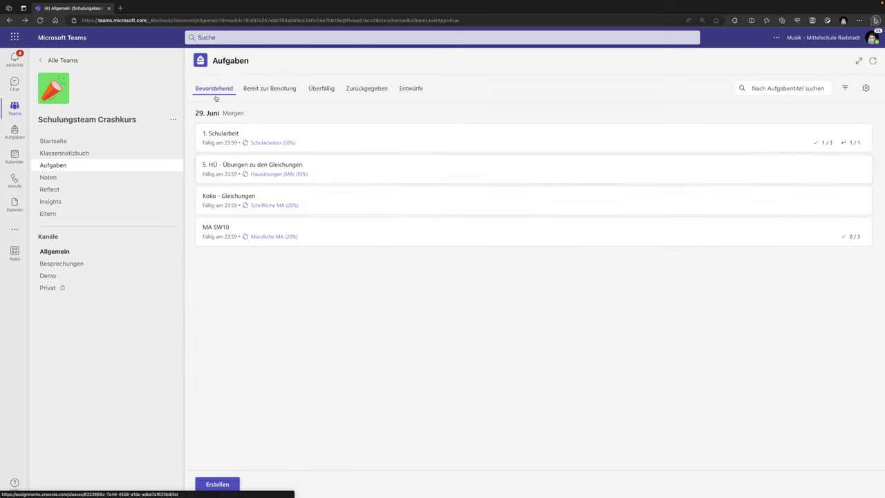
pyautogui.click(348, 172)
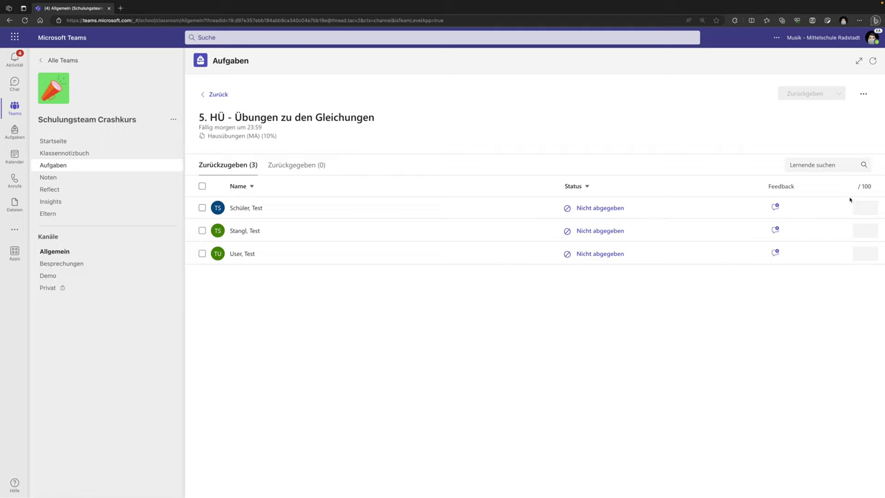
pyautogui.click(868, 207)
pyautogui.click(202, 207)
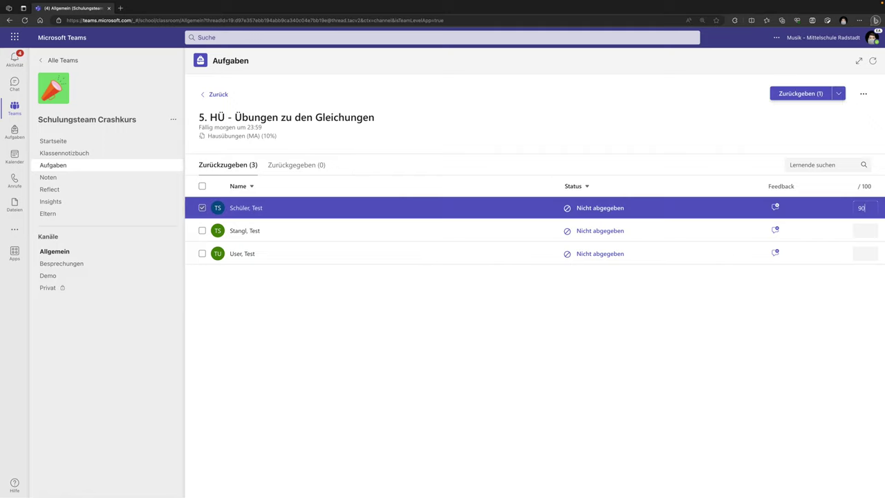
pyautogui.click(804, 94)
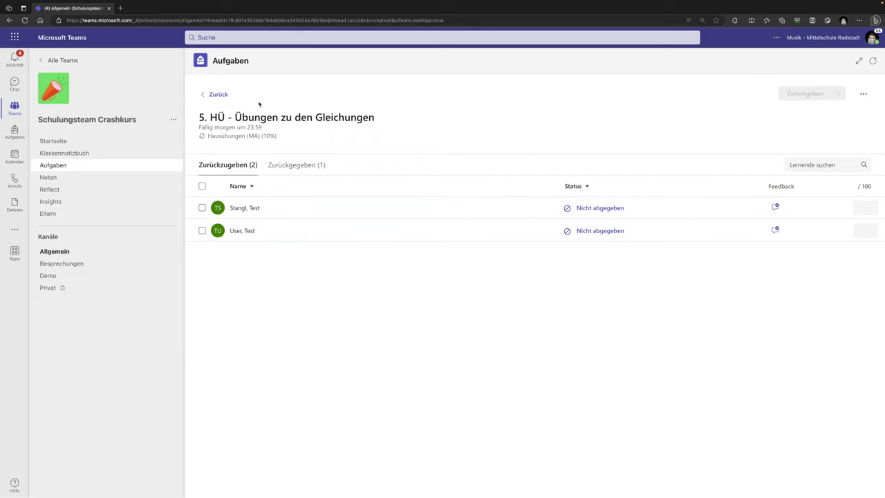
# Grade the first listed student with 60 points for Koko - Gleichungen and return the work.
pyautogui.click(214, 94)
pyautogui.click(346, 201)
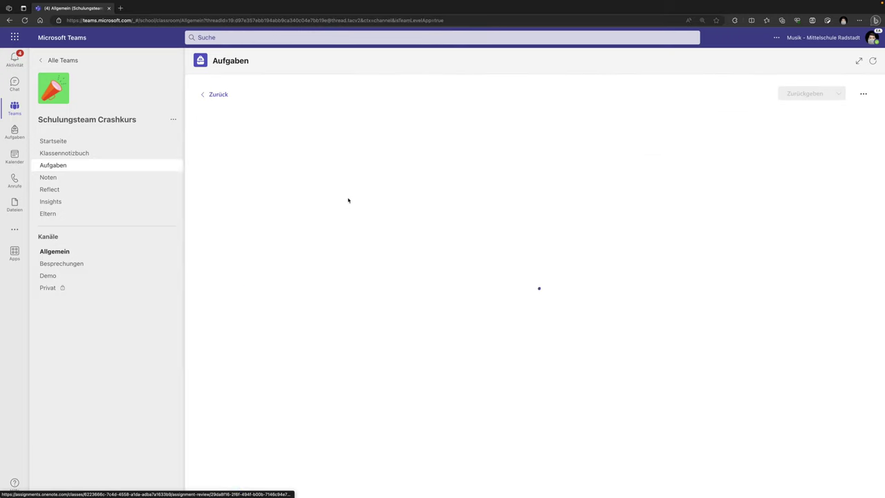
pyautogui.click(859, 204)
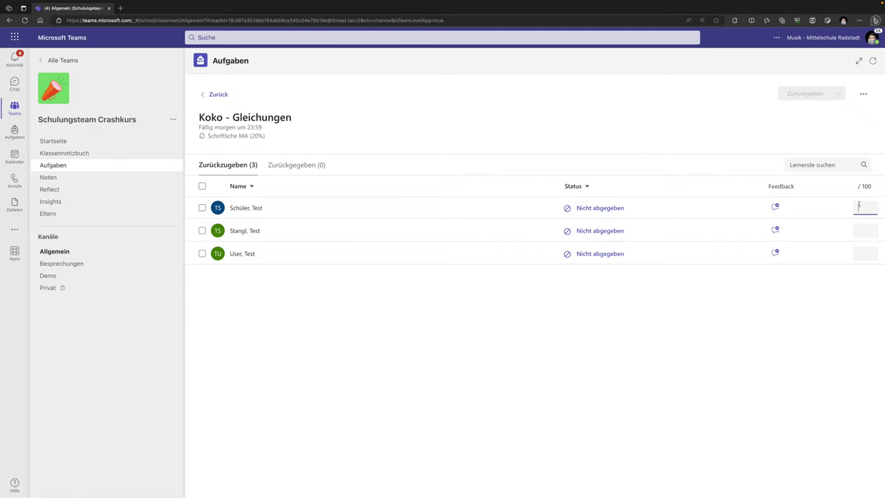
pyautogui.write('10')
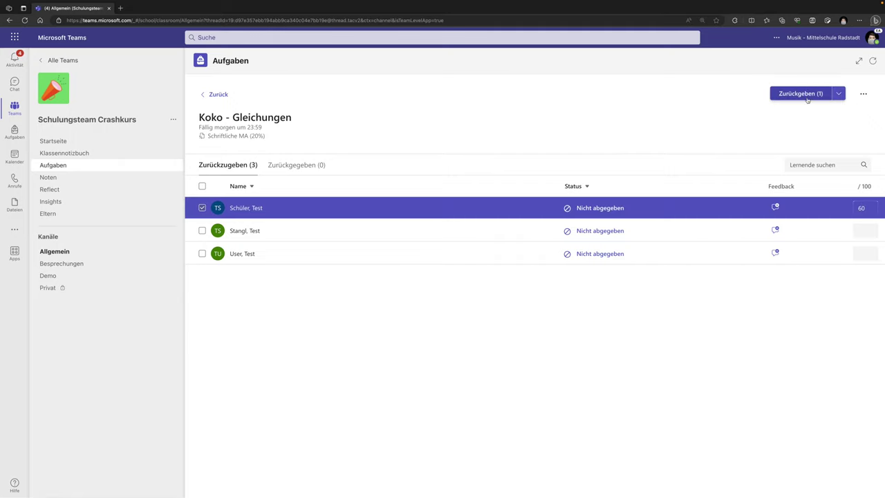
pyautogui.click(804, 93)
# Grade the first listed student with 2 points for the MA SW10 assignment and return the work.
pyautogui.click(217, 95)
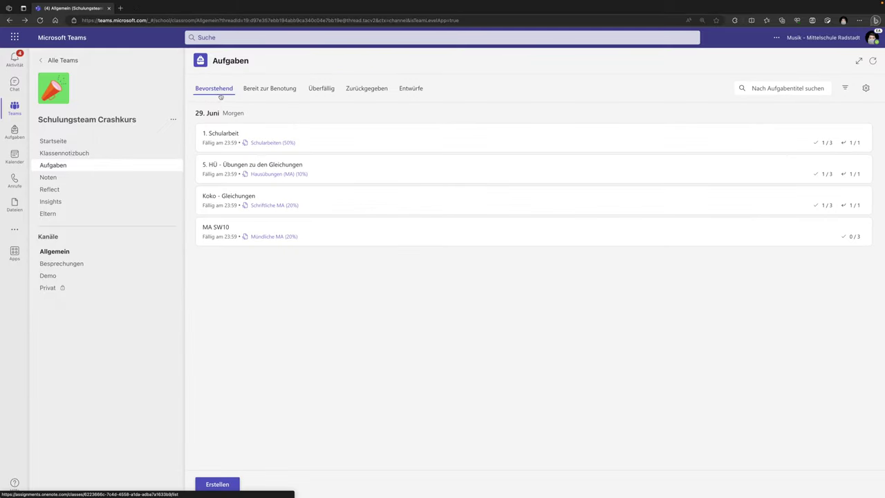
pyautogui.click(381, 241)
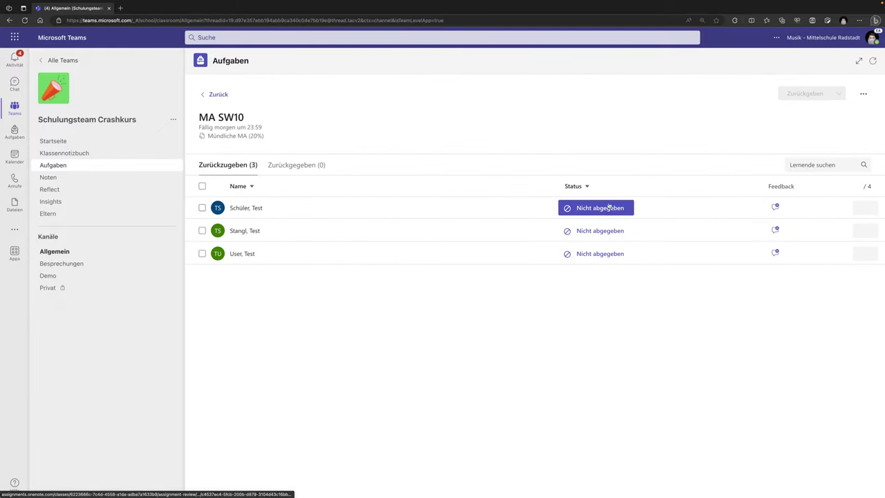
pyautogui.click(860, 206)
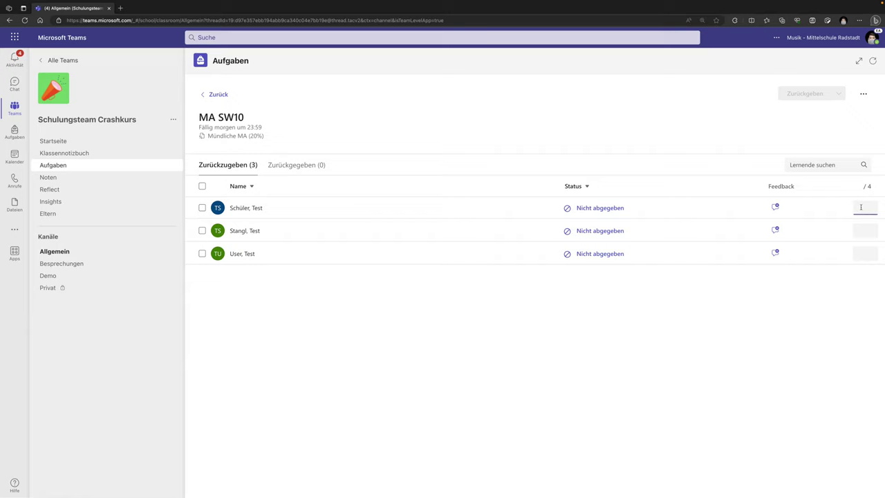
pyautogui.write('2')
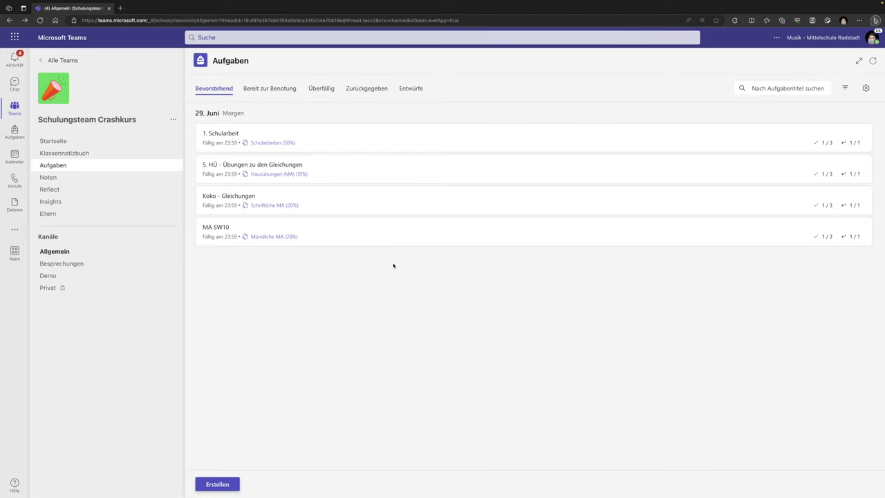
# Examine the class's grades overview, including the results for 1. Schularbeit.
pyautogui.click(61, 178)
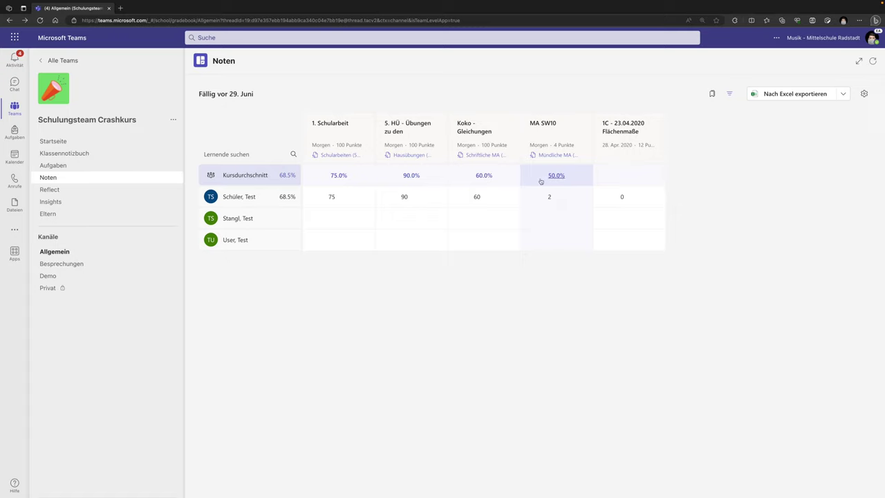
pyautogui.click(339, 194)
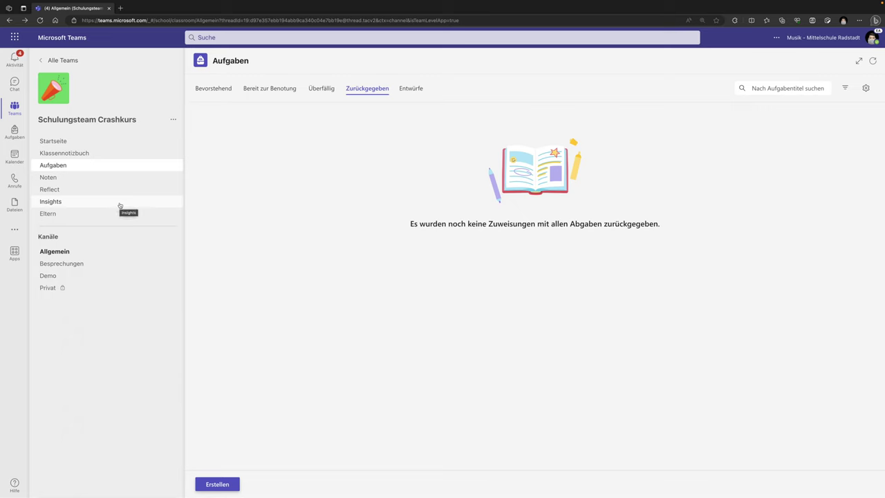
# Return to the assignment settings and turn on the grade average display for students.
pyautogui.click(57, 167)
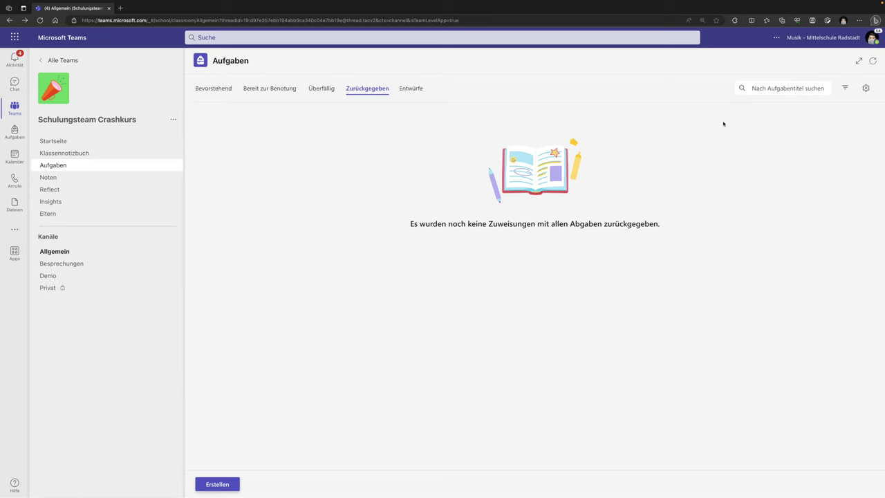
pyautogui.click(866, 89)
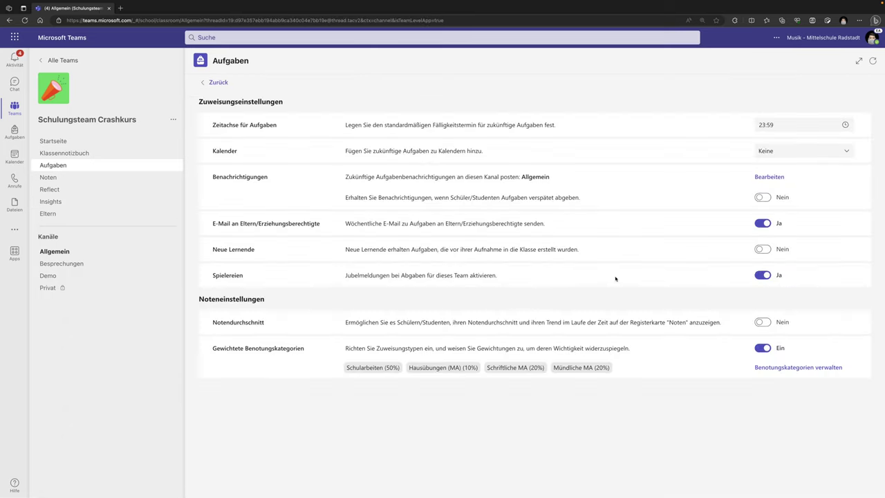
pyautogui.click(760, 323)
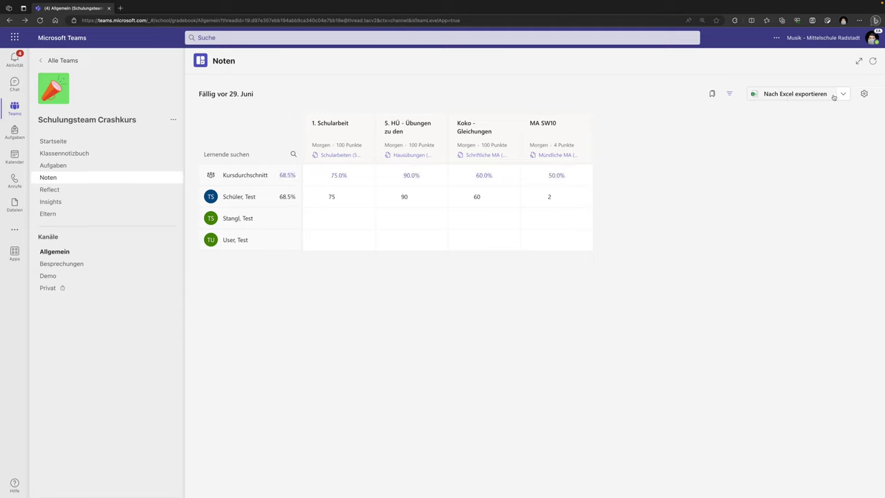
# Export the class's grades to Excel.
pyautogui.click(779, 95)
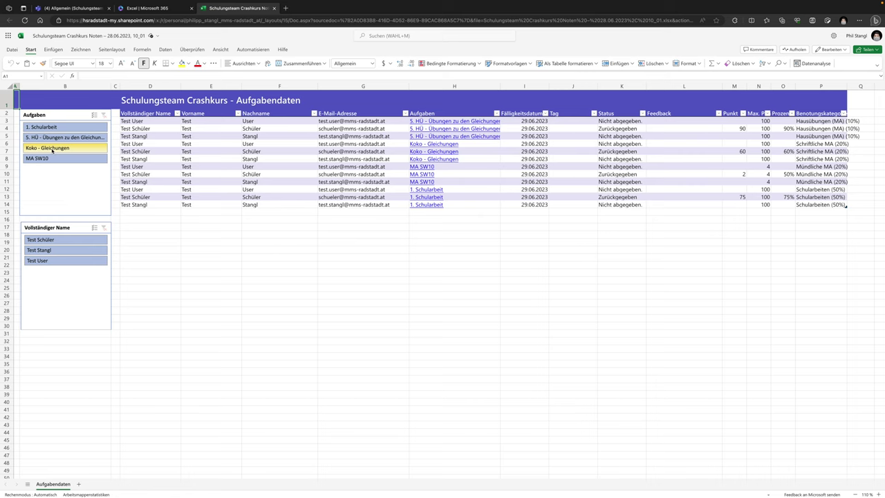
# Filter the exported data to Koko - Gleichungen, clear that filter, and filter to the first listed student instead.
pyautogui.click(52, 150)
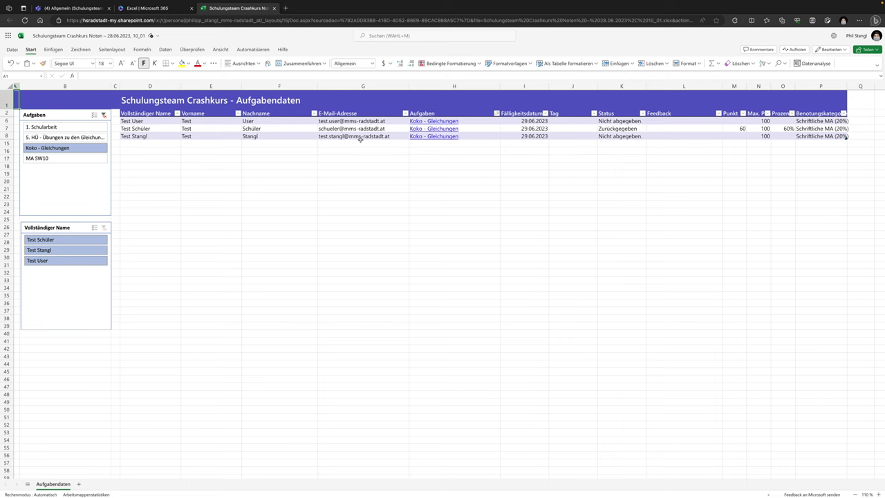
pyautogui.click(69, 148)
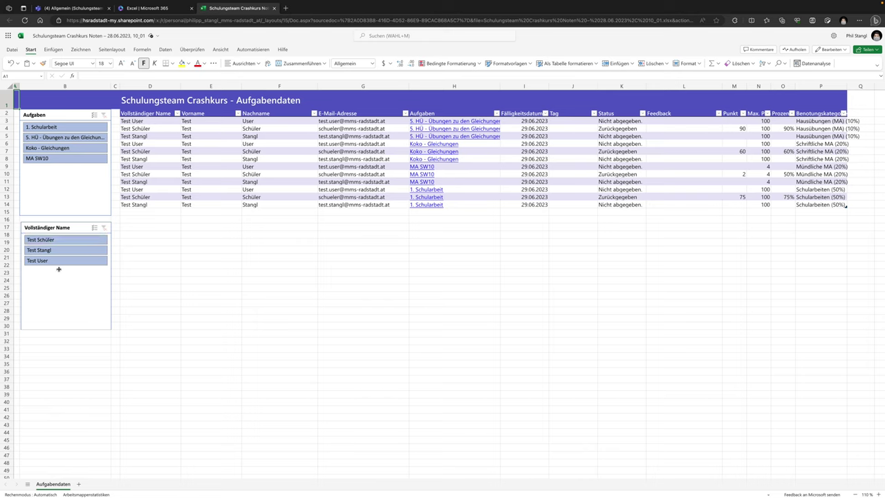
pyautogui.click(46, 240)
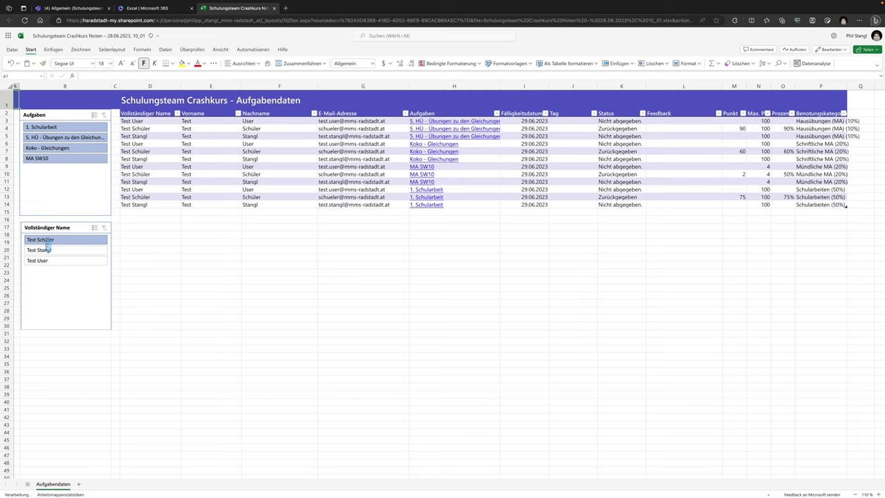